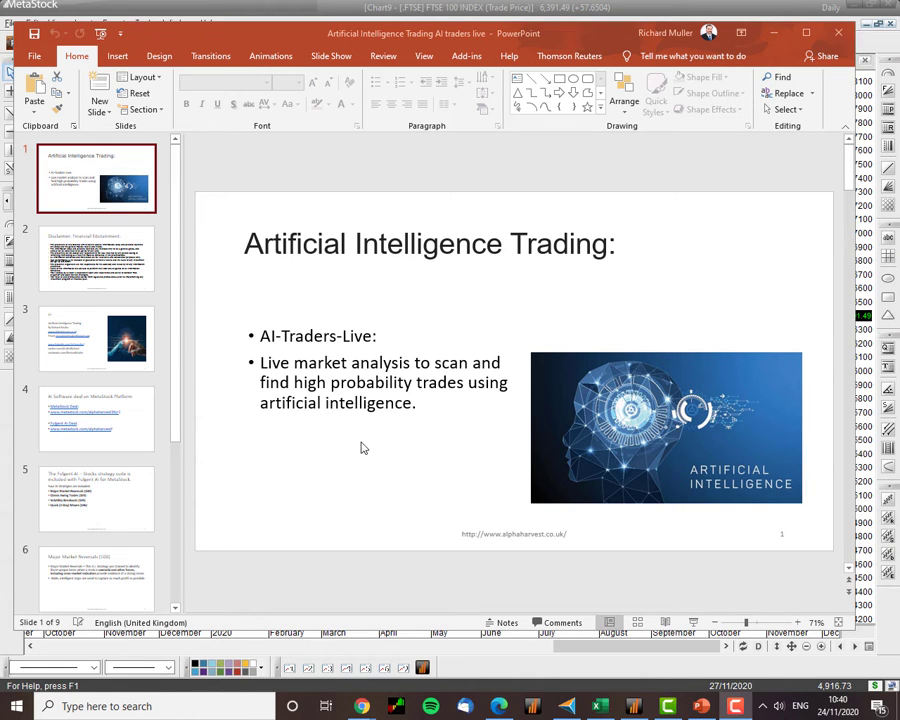
Show slide 2, the 'Disclaimer: Financial Edutainment' slide, in PowerPoint
{"action": "left_click", "coordinate": [118, 259]}
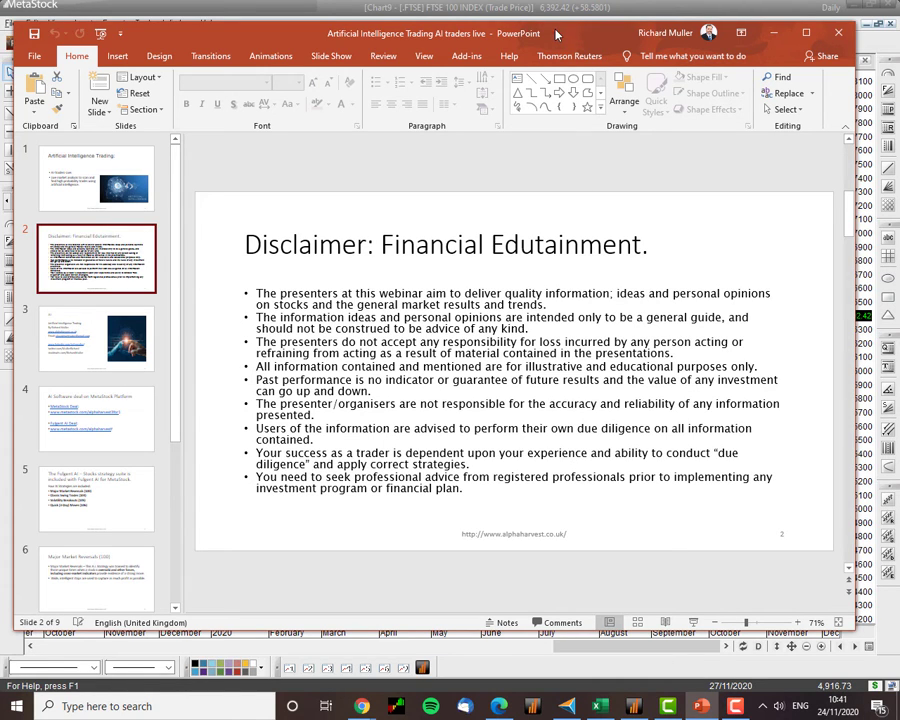
Switch to MetaStock and run the Fulgent AI - Stocks exploration on the FTSE 350
{"action": "key", "text": "alt+Tab"}
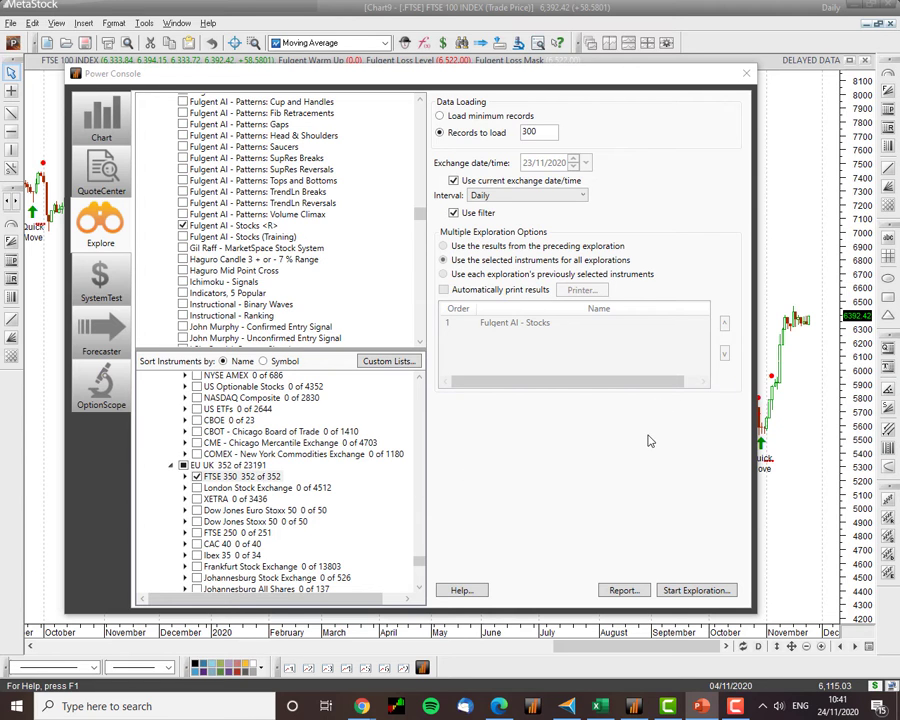
{"action": "left_click", "coordinate": [695, 592]}
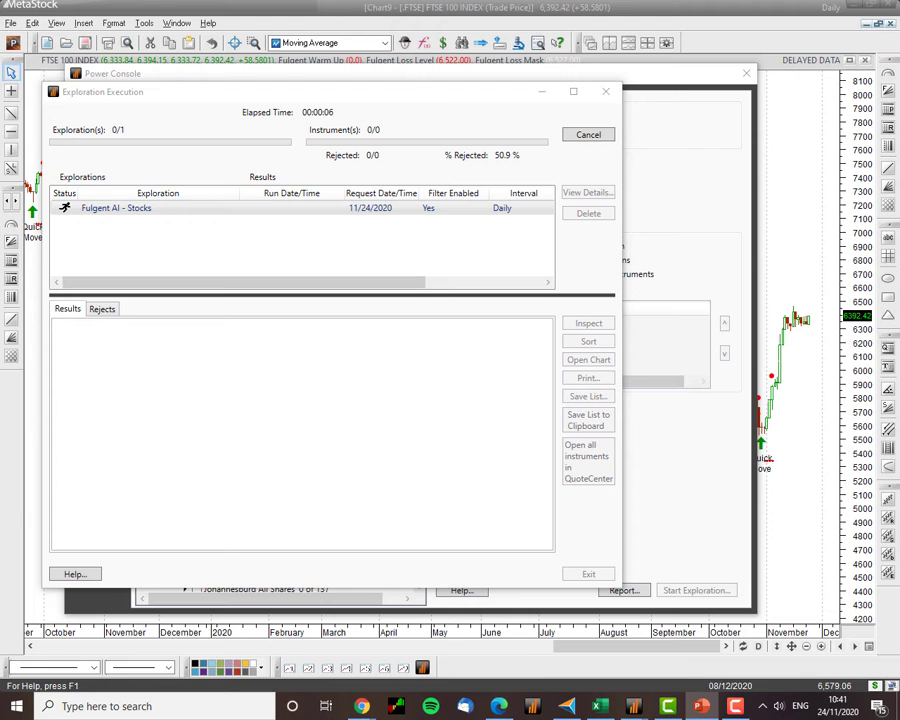
Bring the presentation back in front while the exploration finishes with 137 results
{"action": "left_click", "coordinate": [701, 706]}
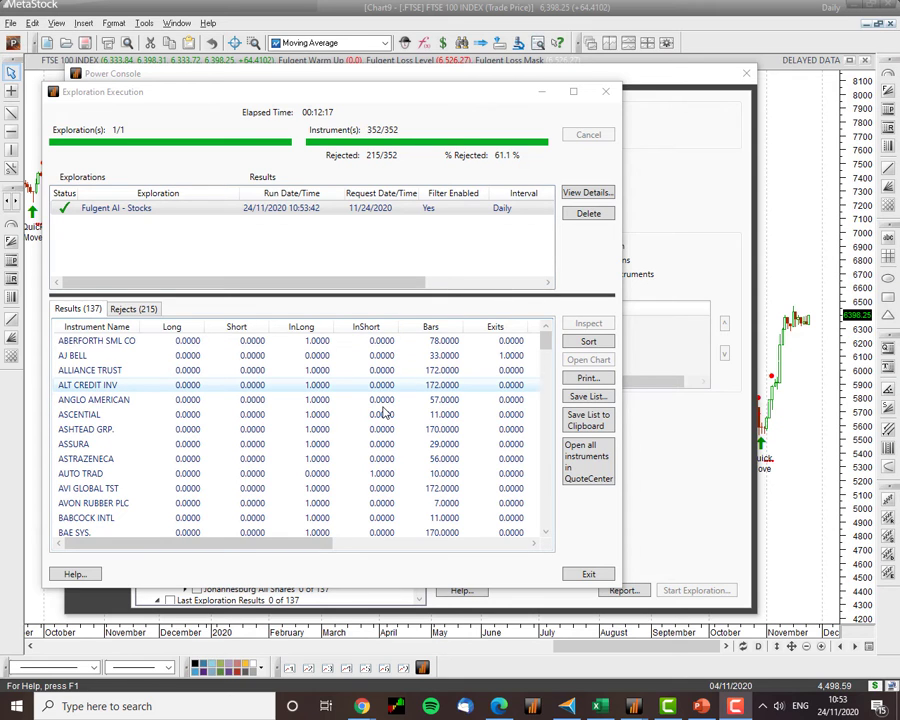
{"action": "left_click", "coordinate": [148, 310]}
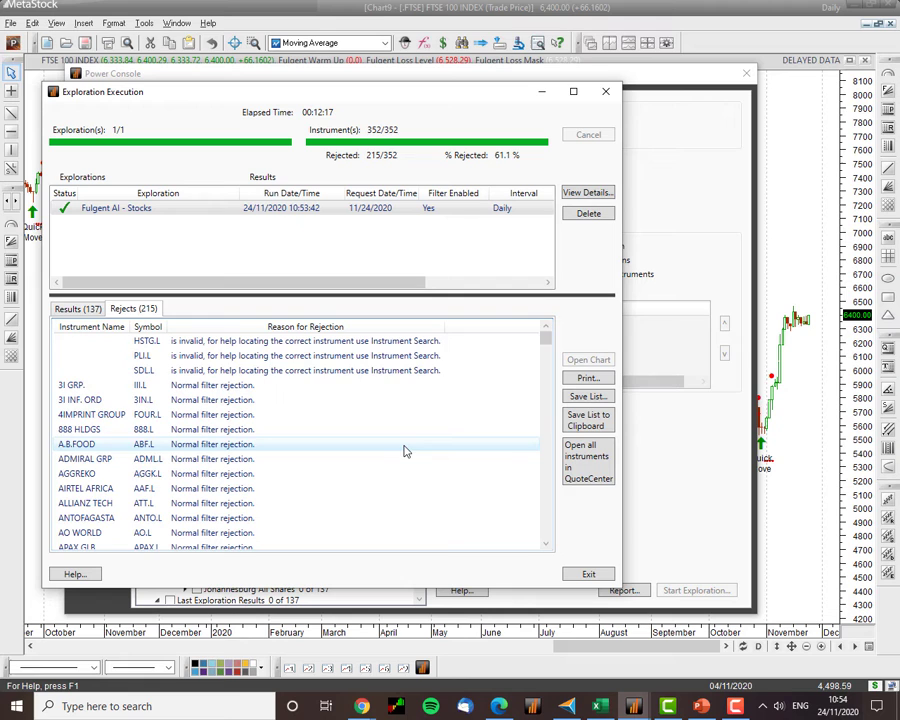
{"action": "scroll", "coordinate": [404, 450], "scroll_direction": "down", "scroll_amount": 20}
{"action": "scroll", "coordinate": [336, 455], "scroll_direction": "up", "scroll_amount": 20}
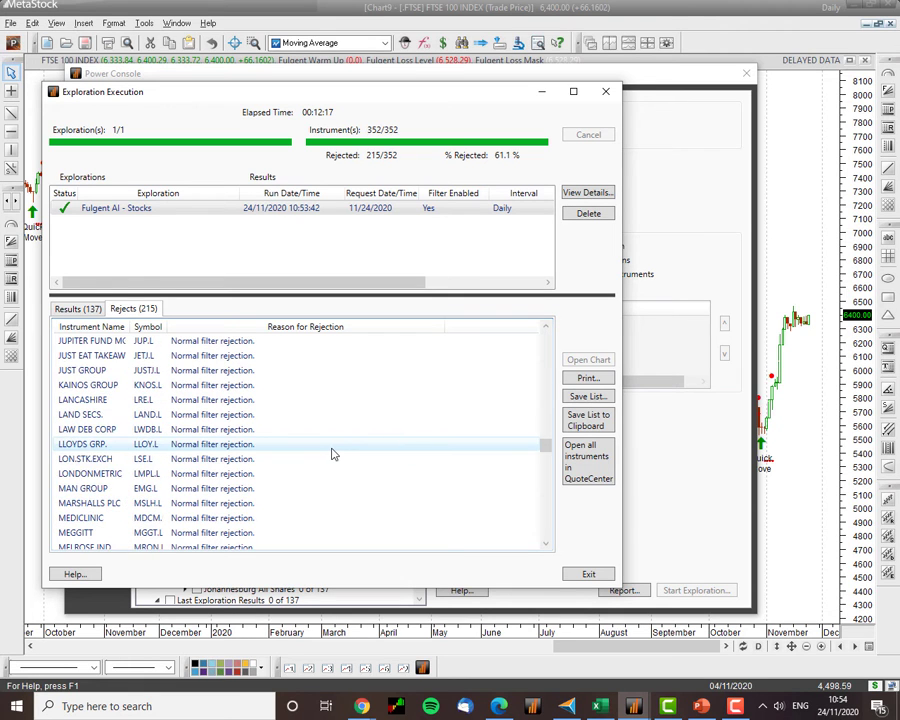
{"action": "left_click", "coordinate": [76, 309]}
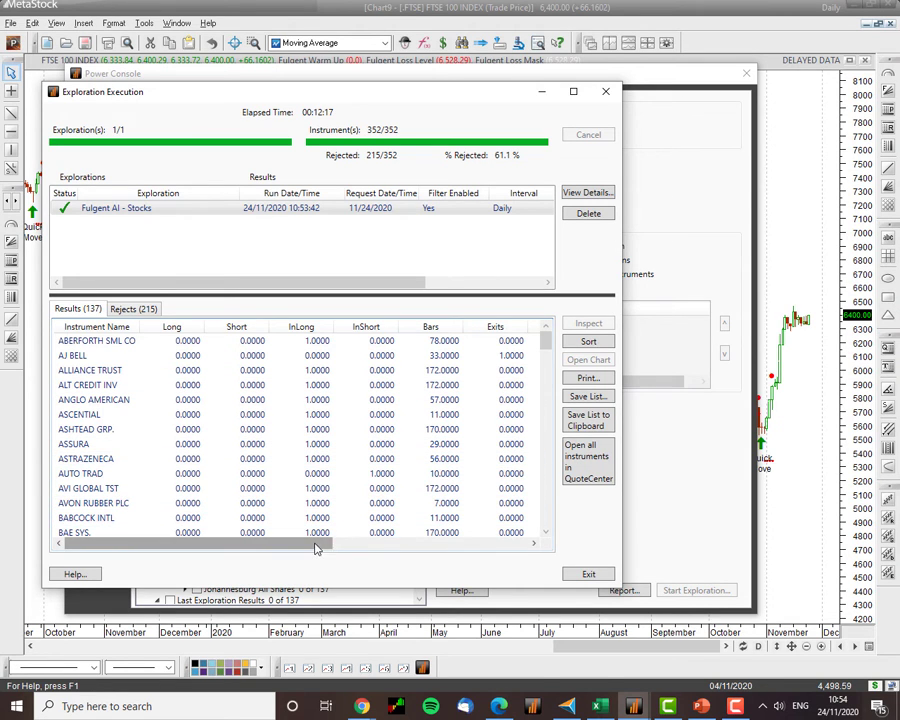
Scroll the results table right to review Hits, Accuracy and Close, then back
{"action": "left_click_drag", "start_coordinate": [313, 544], "coordinate": [516, 536]}
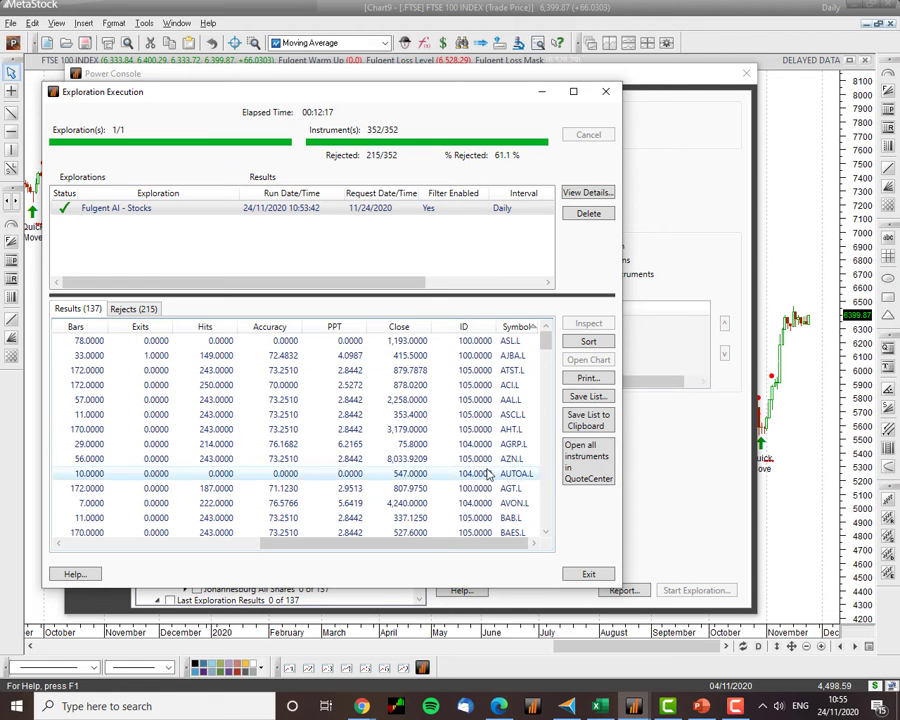
{"action": "left_click_drag", "start_coordinate": [455, 548], "coordinate": [263, 536]}
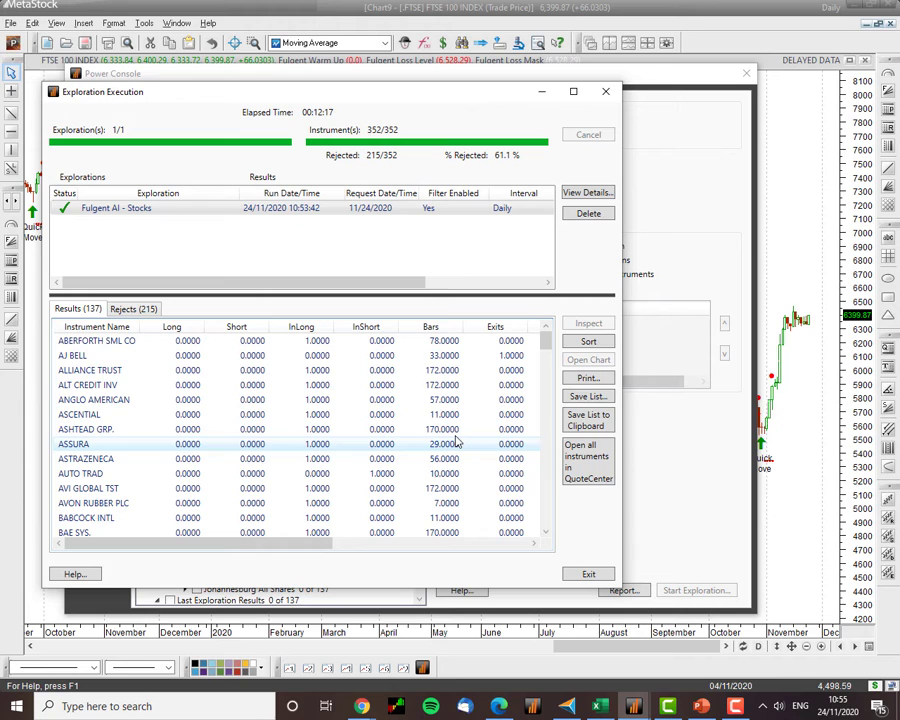
Sort results by fewest Bars and open the DUNELM GROUP chart beside the results
{"action": "left_click", "coordinate": [430, 328]}
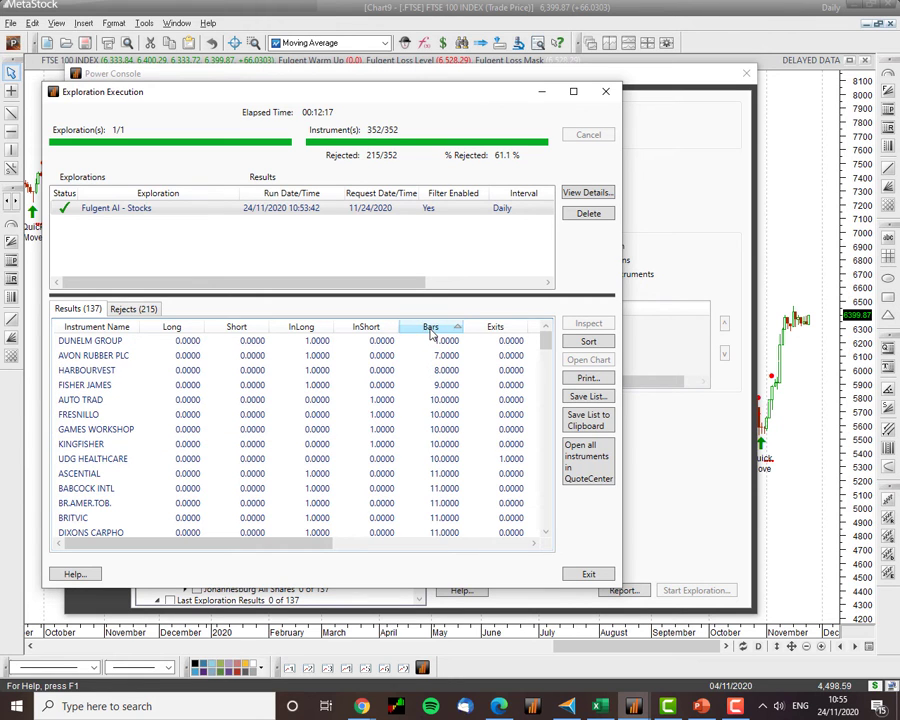
{"action": "double_click", "coordinate": [98, 341]}
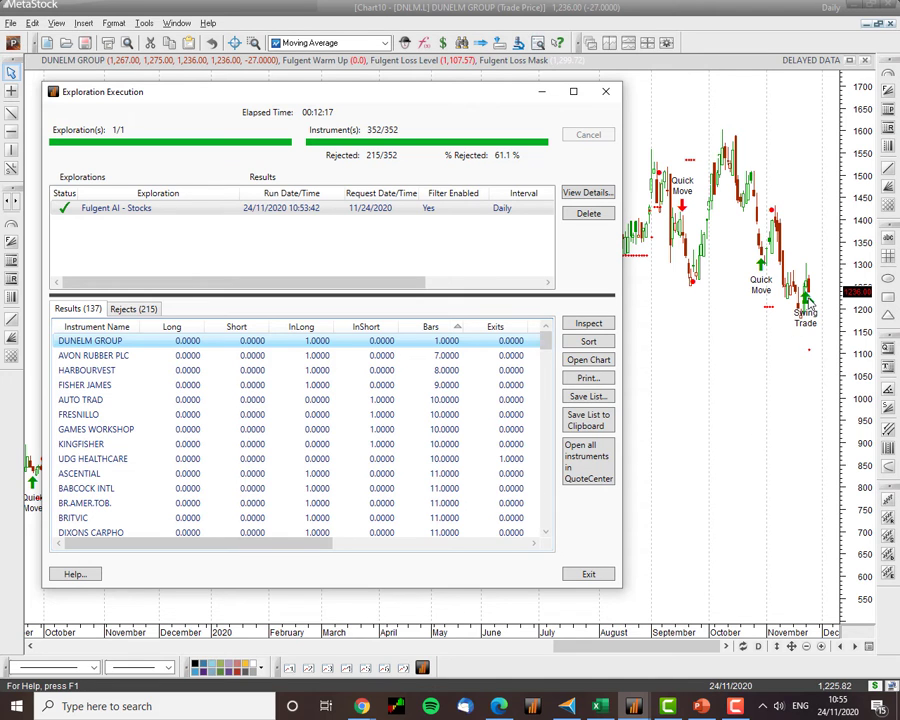
{"action": "mouse_move", "coordinate": [810, 306]}
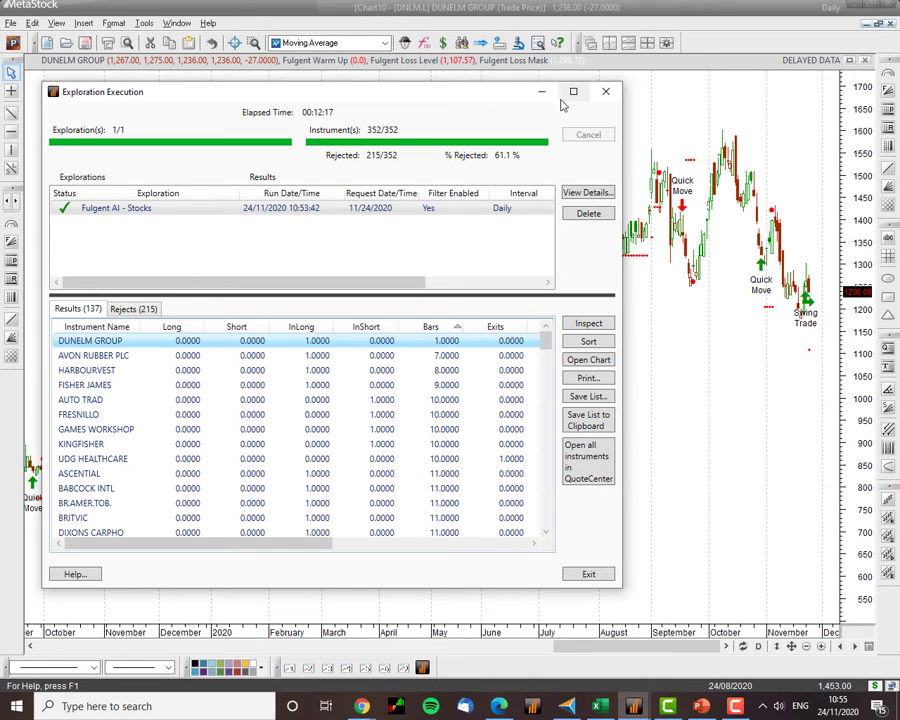
{"action": "left_click_drag", "start_coordinate": [506, 94], "coordinate": [150, 147]}
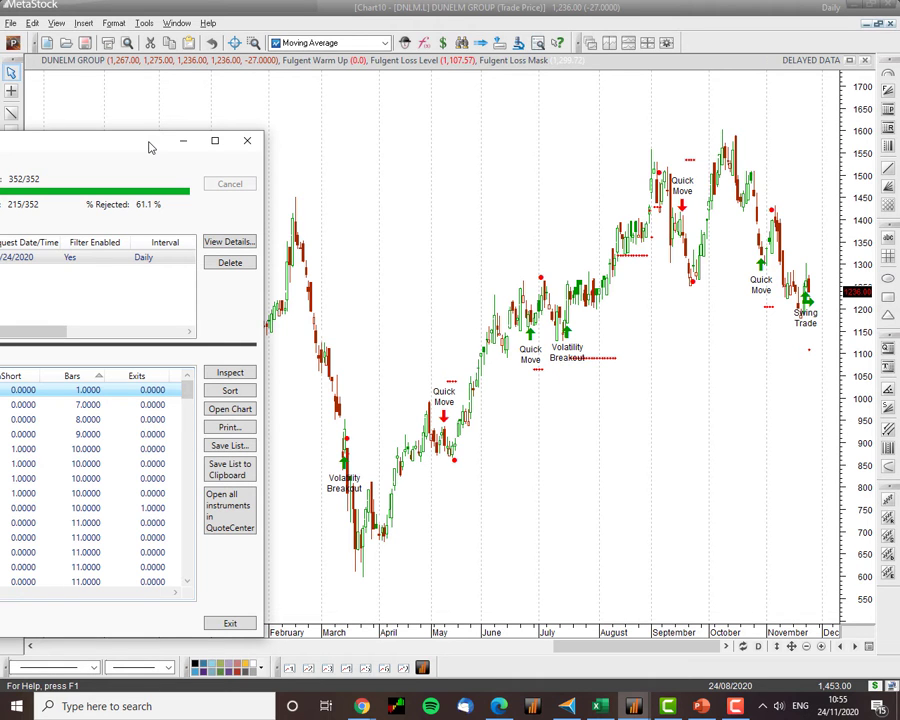
{"action": "left_click_drag", "start_coordinate": [150, 147], "coordinate": [488, 125]}
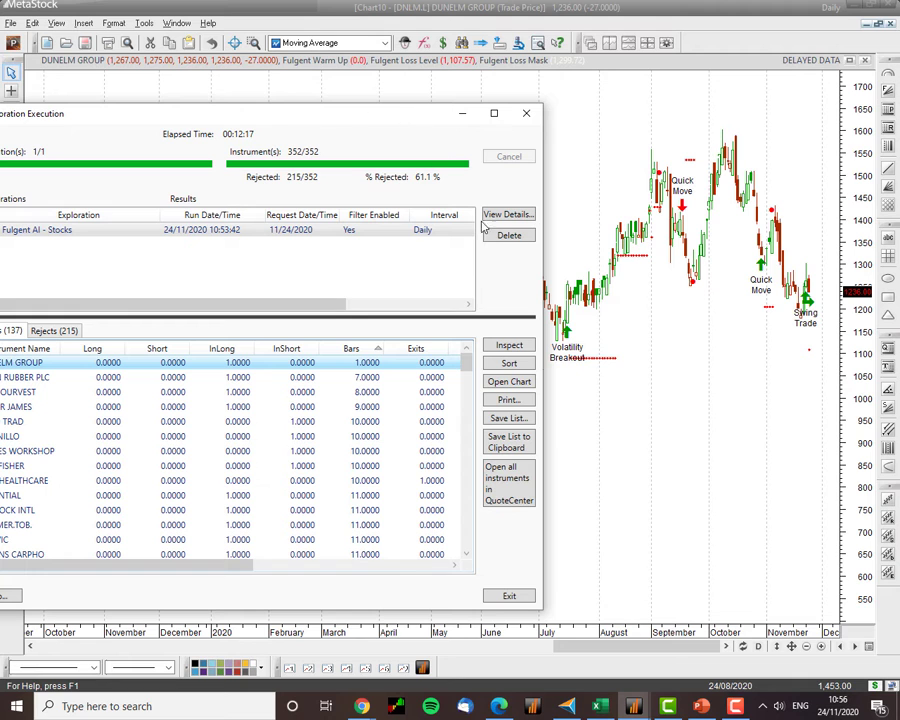
{"action": "left_click_drag", "start_coordinate": [375, 113], "coordinate": [462, 118]}
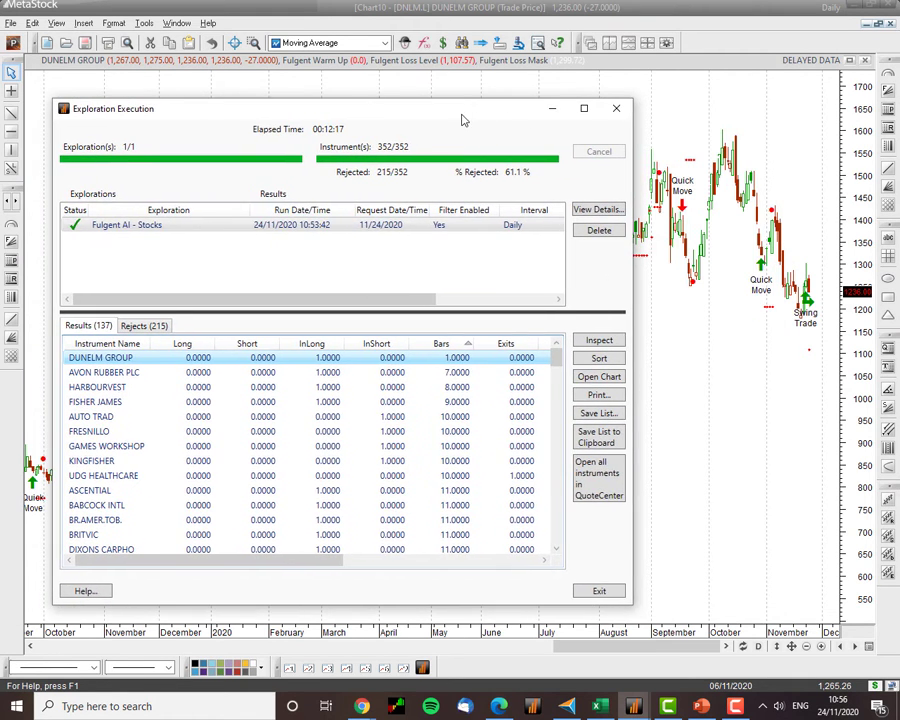
Open the AVON RUBBER PLC chart and inspect it beside the results
{"action": "double_click", "coordinate": [81, 373]}
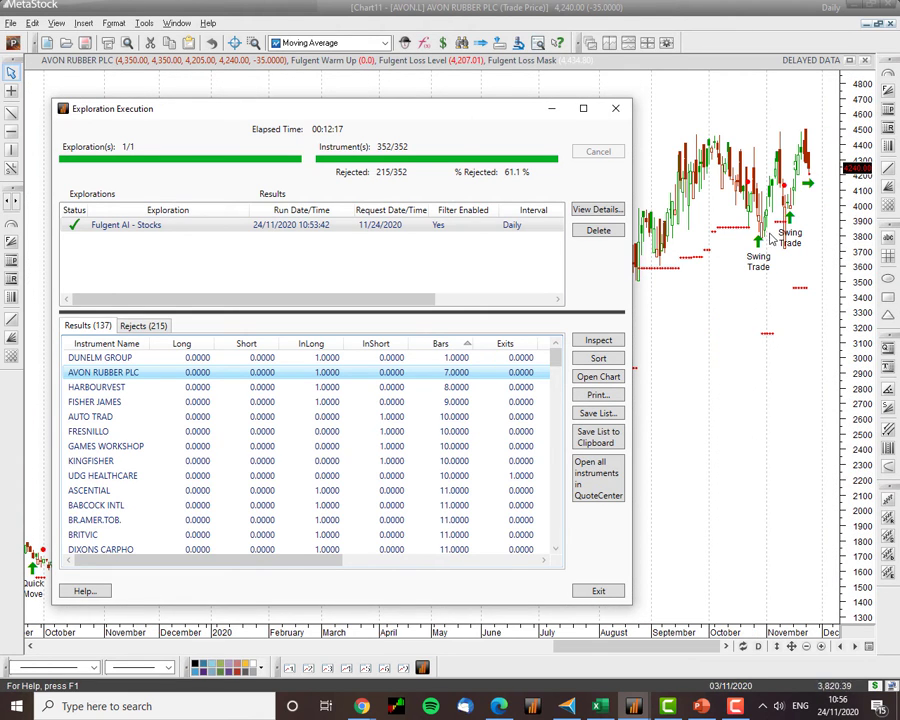
{"action": "left_click_drag", "start_coordinate": [434, 115], "coordinate": [89, 144]}
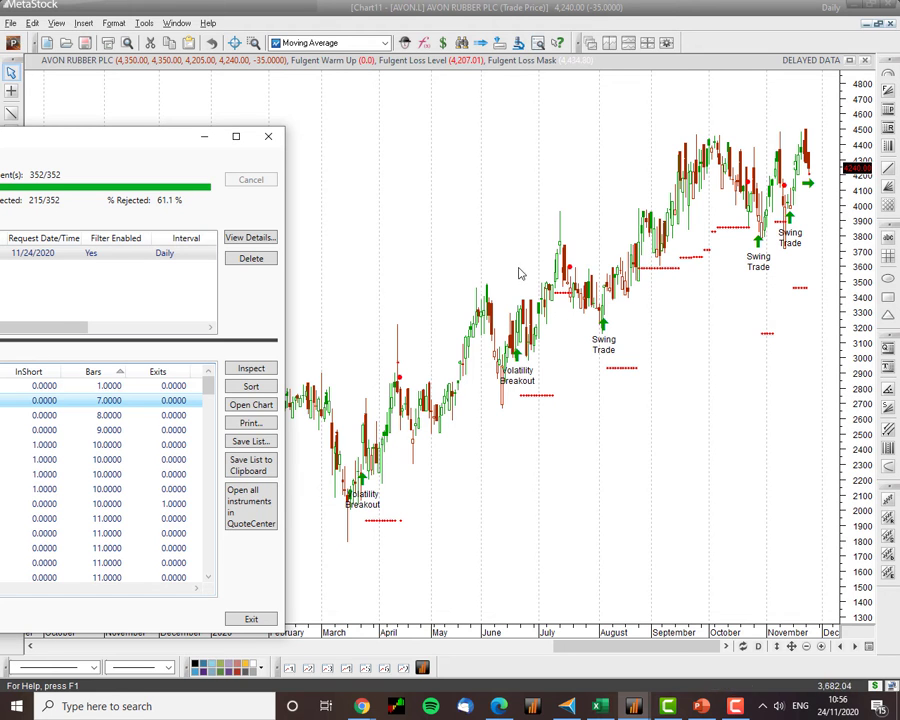
{"action": "left_click_drag", "start_coordinate": [66, 146], "coordinate": [429, 106]}
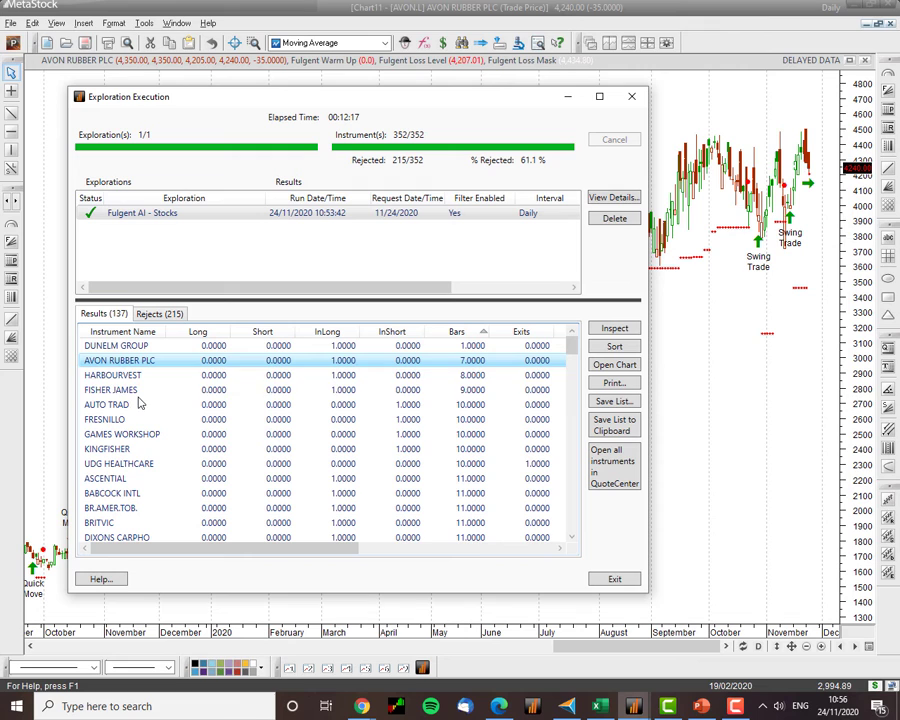
Load the HARBOURVEST chart and view it with the results window moved aside
{"action": "left_click", "coordinate": [118, 376]}
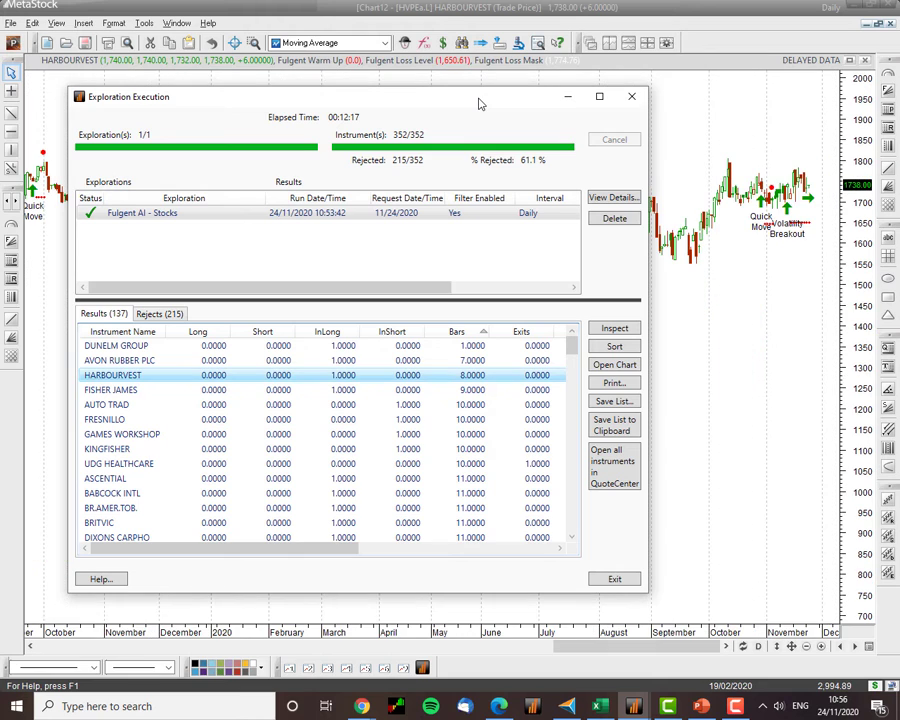
{"action": "left_click_drag", "start_coordinate": [477, 107], "coordinate": [98, 285]}
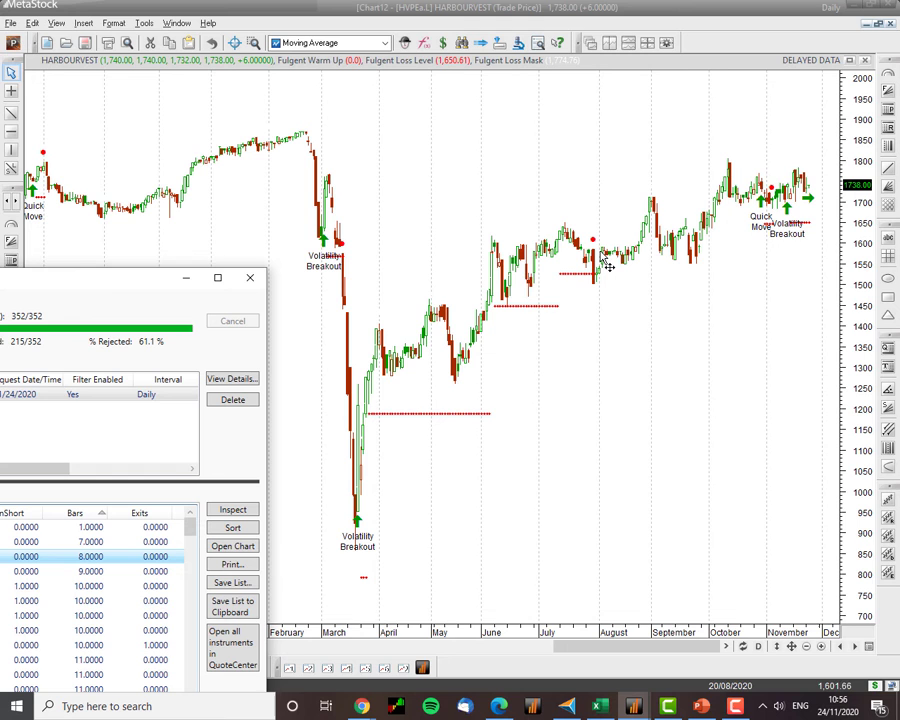
{"action": "left_click_drag", "start_coordinate": [105, 284], "coordinate": [457, 108]}
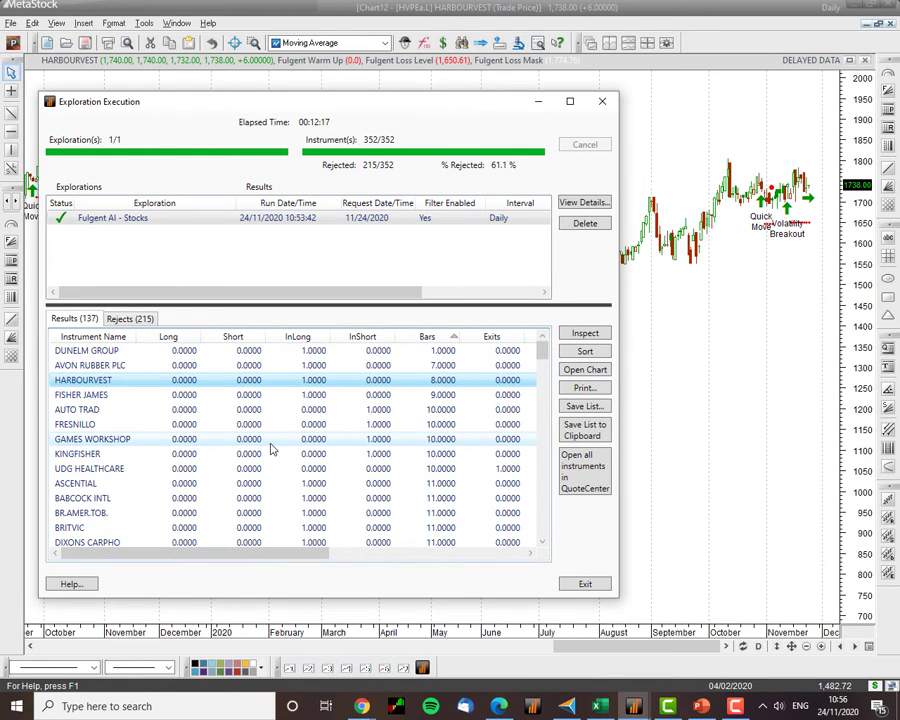
Open the FISHER JAMES, AUTO TRAD and BABCOCK INTL charts in turn
{"action": "double_click", "coordinate": [75, 395]}
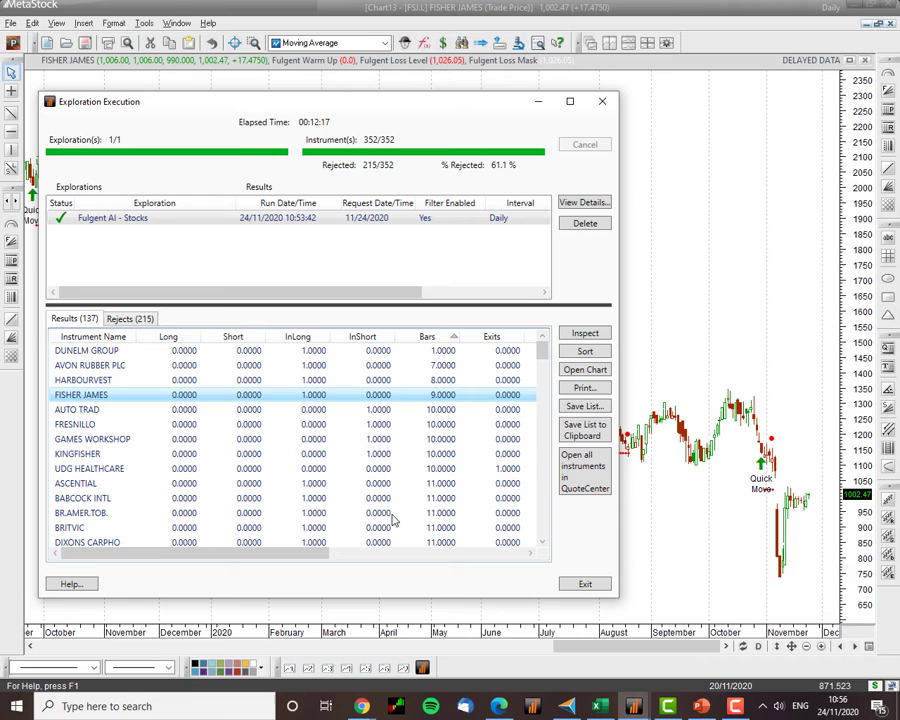
{"action": "double_click", "coordinate": [80, 410]}
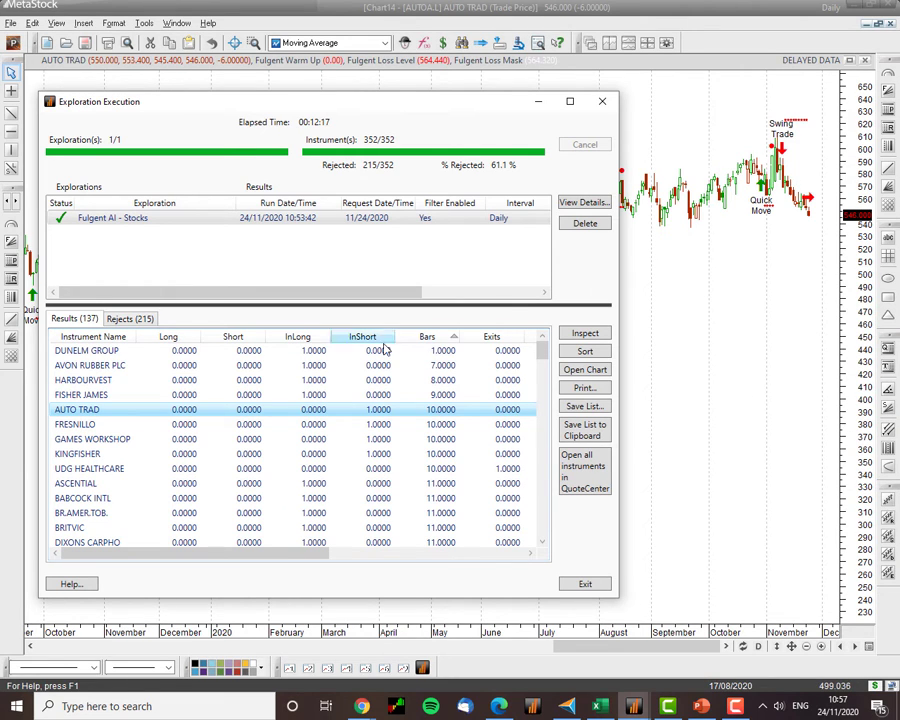
{"action": "left_click", "coordinate": [375, 412]}
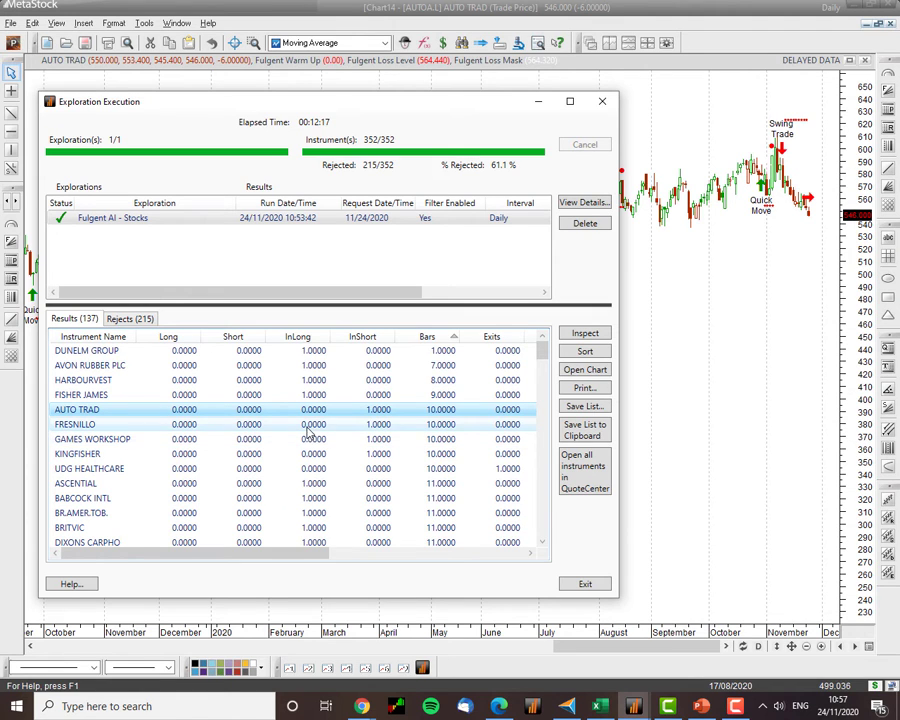
{"action": "left_click", "coordinate": [92, 500]}
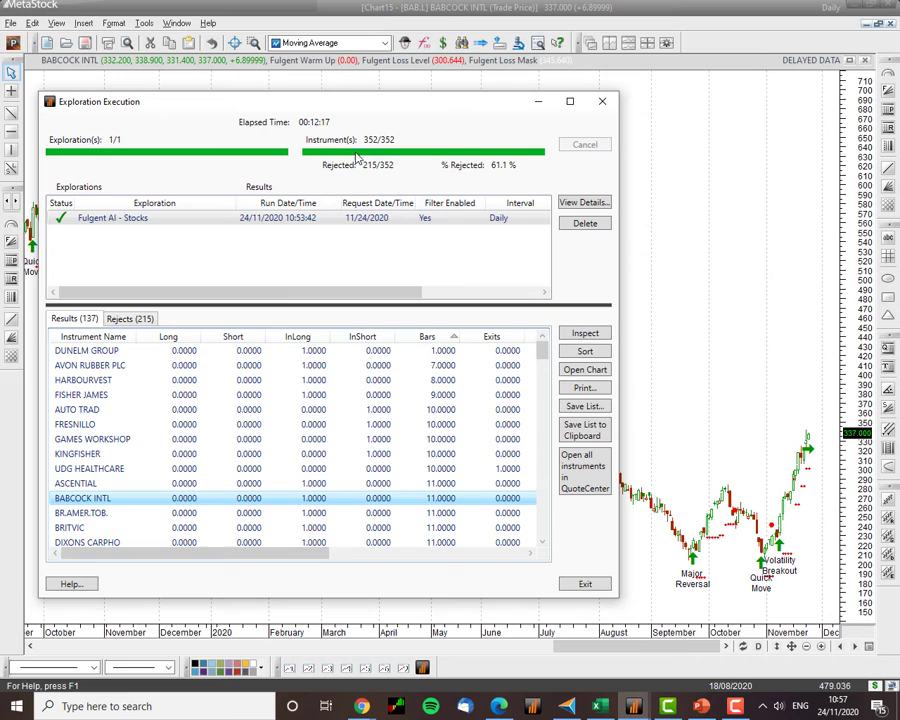
{"action": "mouse_move", "coordinate": [389, 108]}
{"action": "left_mouse_down"}
{"action": "mouse_move", "coordinate": [131, 165]}
{"action": "mouse_move", "coordinate": [400, 104]}
{"action": "mouse_move", "coordinate": [382, 94]}
{"action": "left_mouse_up"}
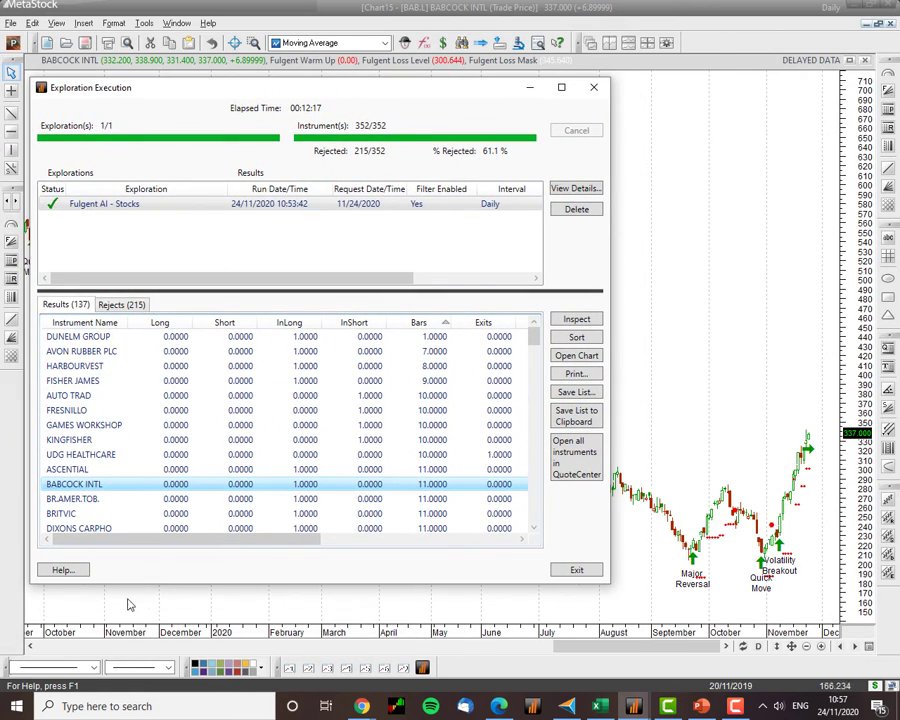
Open the GRAINGER chart, then scroll further down the results list
{"action": "left_click", "coordinate": [92, 528]}
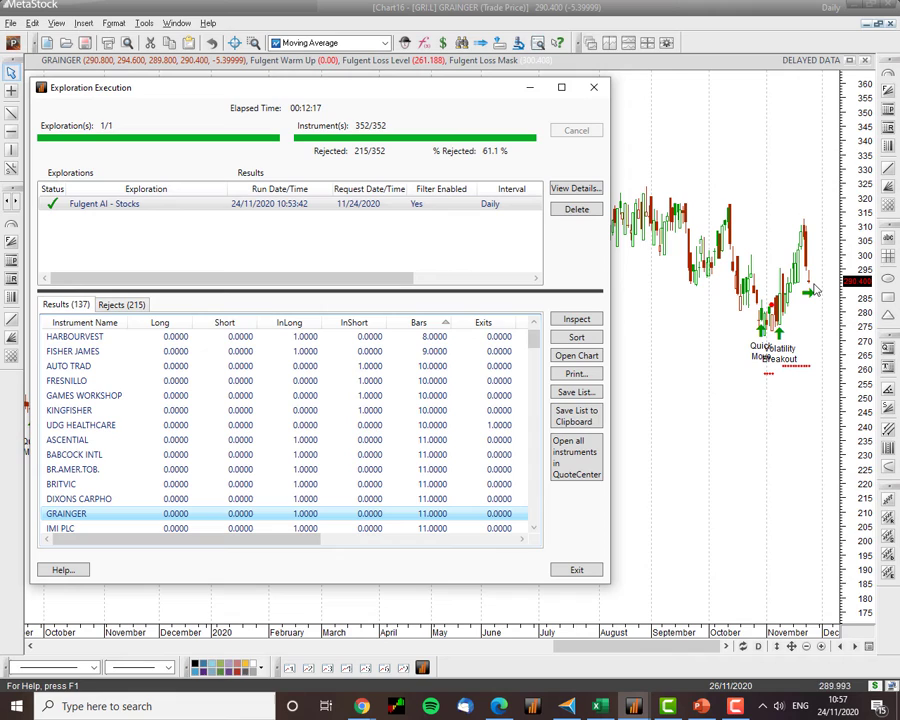
{"action": "mouse_move", "coordinate": [802, 372]}
{"action": "left_click", "coordinate": [534, 528]}
{"action": "left_click", "coordinate": [534, 528]}
{"action": "left_click", "coordinate": [534, 528]}
{"action": "left_click", "coordinate": [534, 528]}
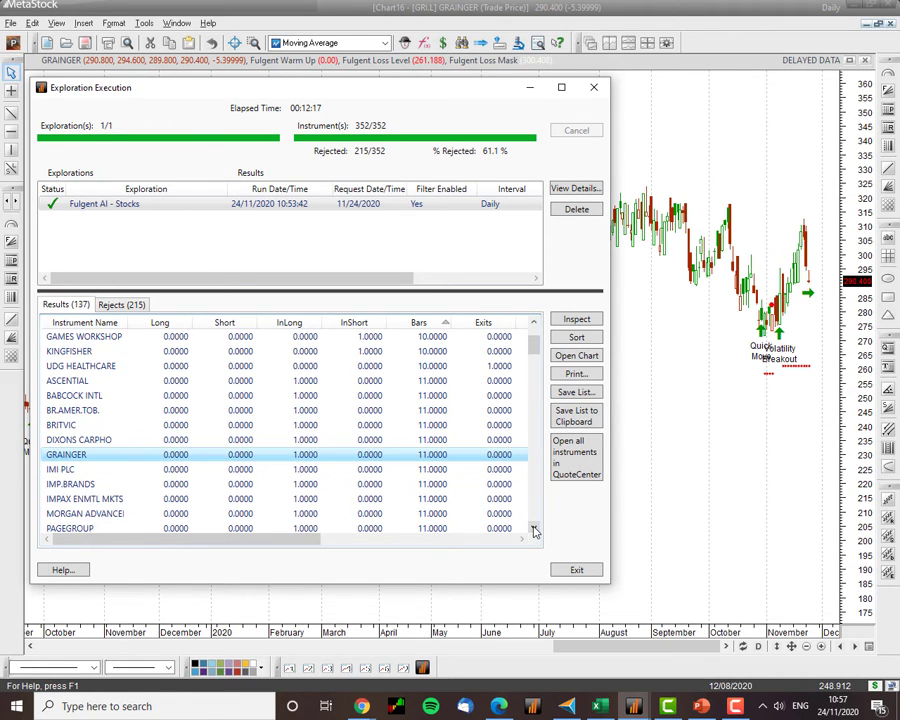
{"action": "left_click", "coordinate": [534, 528]}
{"action": "left_click", "coordinate": [534, 528]}
{"action": "left_click", "coordinate": [534, 528]}
{"action": "left_click", "coordinate": [534, 528]}
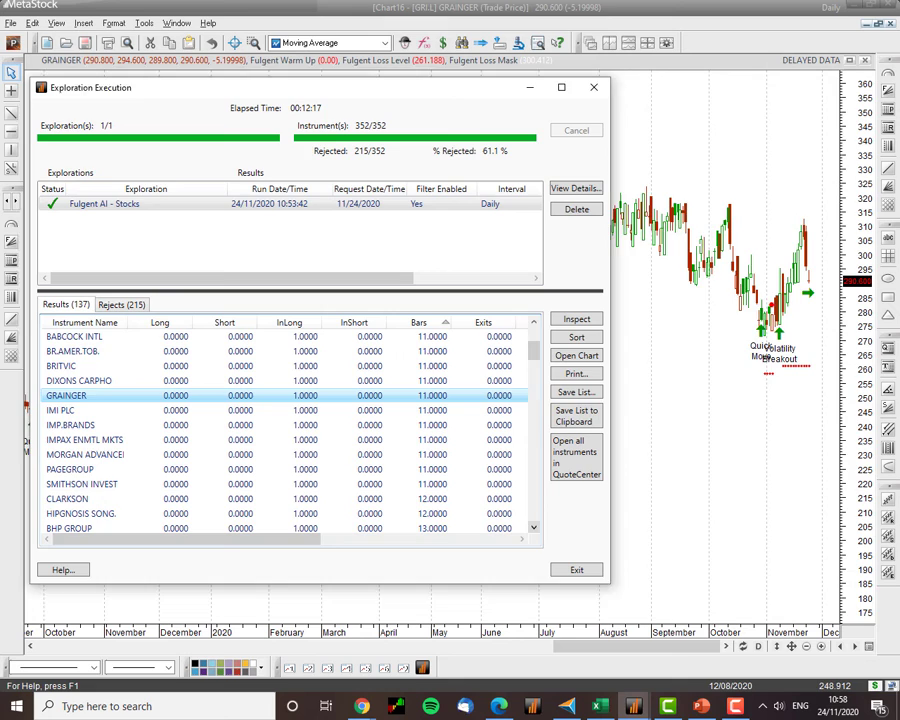
Chart the last result, VICTREX, inspect it, then open the SSE chart
{"action": "key", "text": "End"}
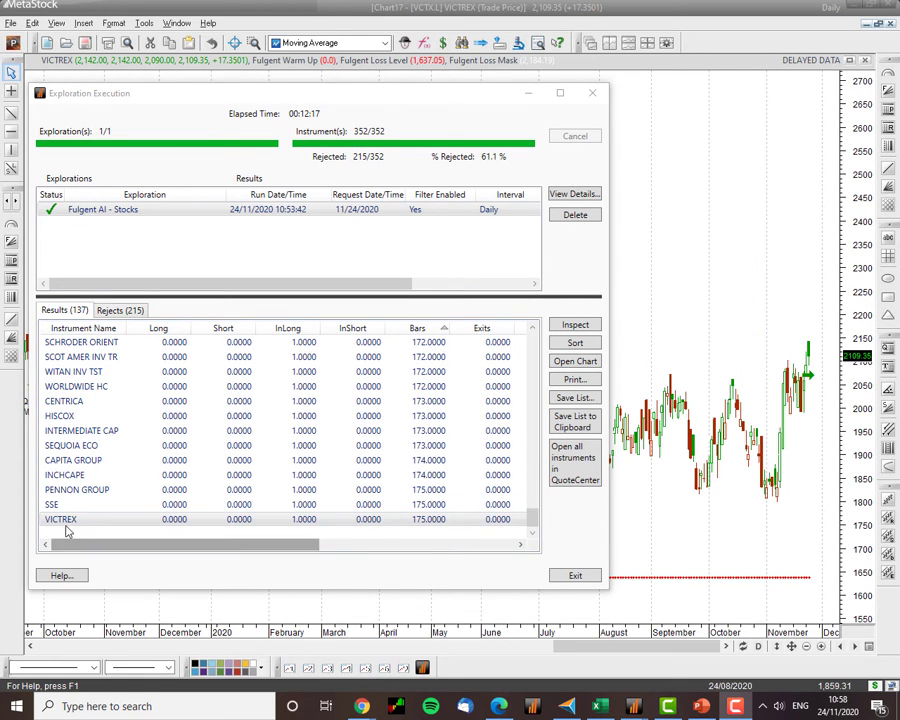
{"action": "left_click", "coordinate": [290, 193]}
{"action": "left_click_drag", "start_coordinate": [412, 94], "coordinate": [96, 147]}
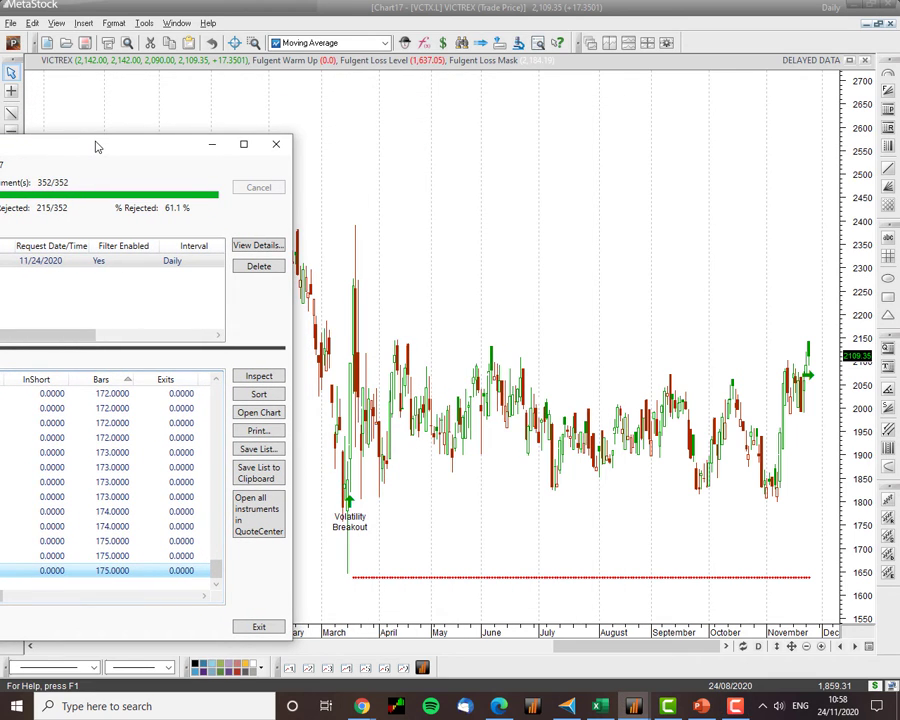
{"action": "left_click_drag", "start_coordinate": [94, 144], "coordinate": [450, 79]}
{"action": "double_click", "coordinate": [110, 490]}
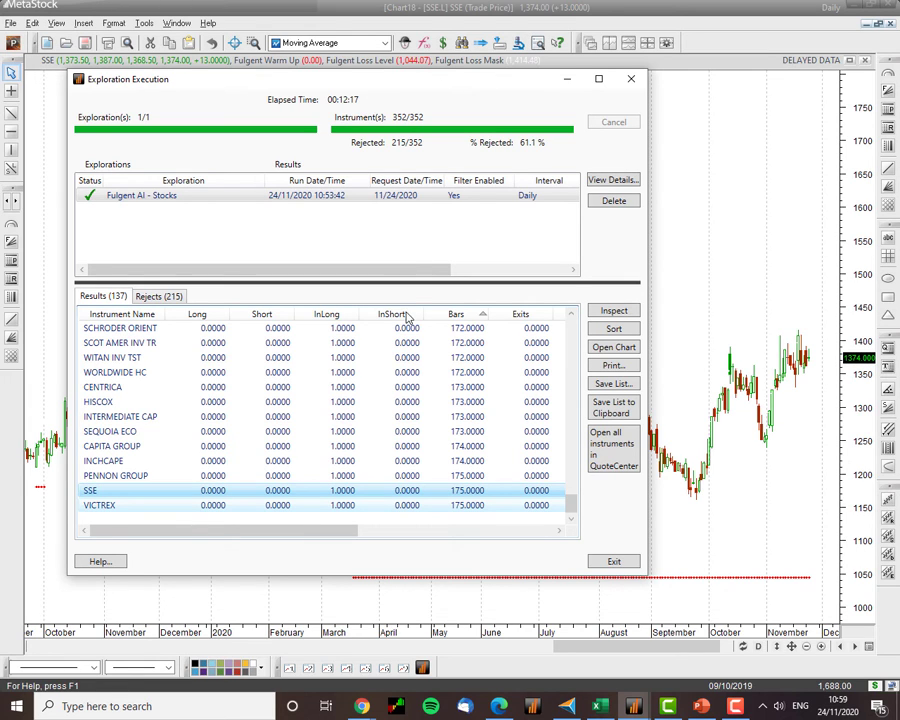
{"action": "left_click_drag", "start_coordinate": [534, 74], "coordinate": [486, 77]}
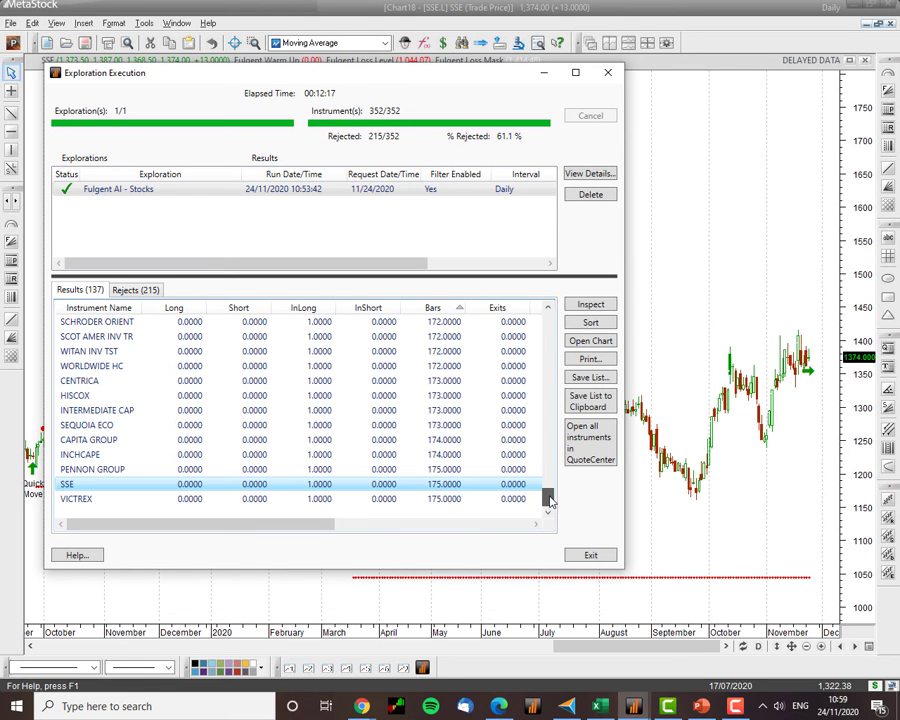
{"action": "left_click_drag", "start_coordinate": [549, 500], "coordinate": [547, 318]}
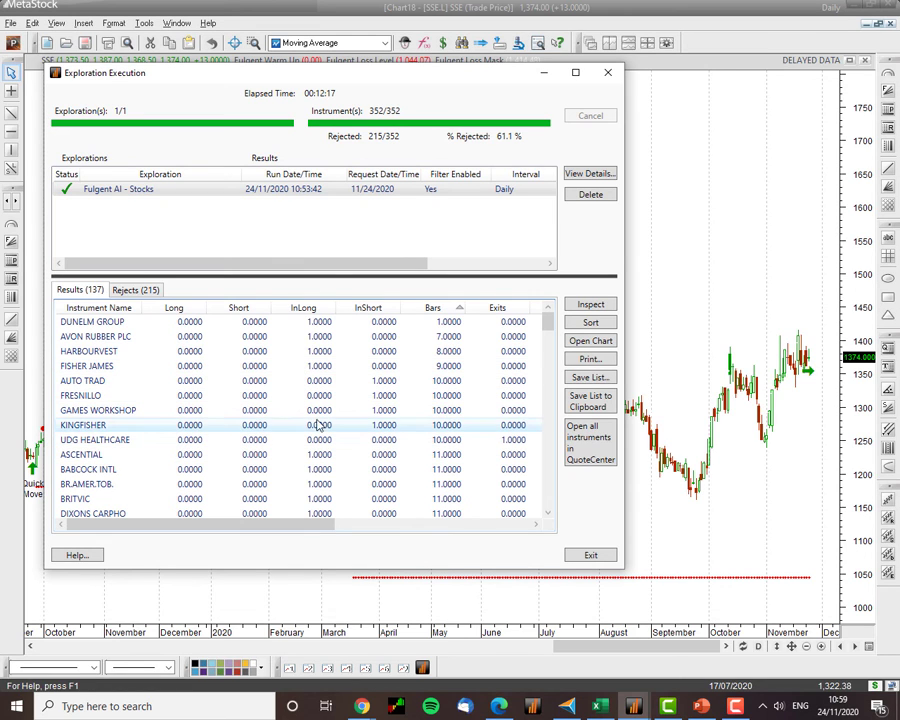
Scroll the results and open the IMP.BRANDS chart, then the BHP GROUP chart
{"action": "left_click_drag", "start_coordinate": [547, 320], "coordinate": [547, 345]}
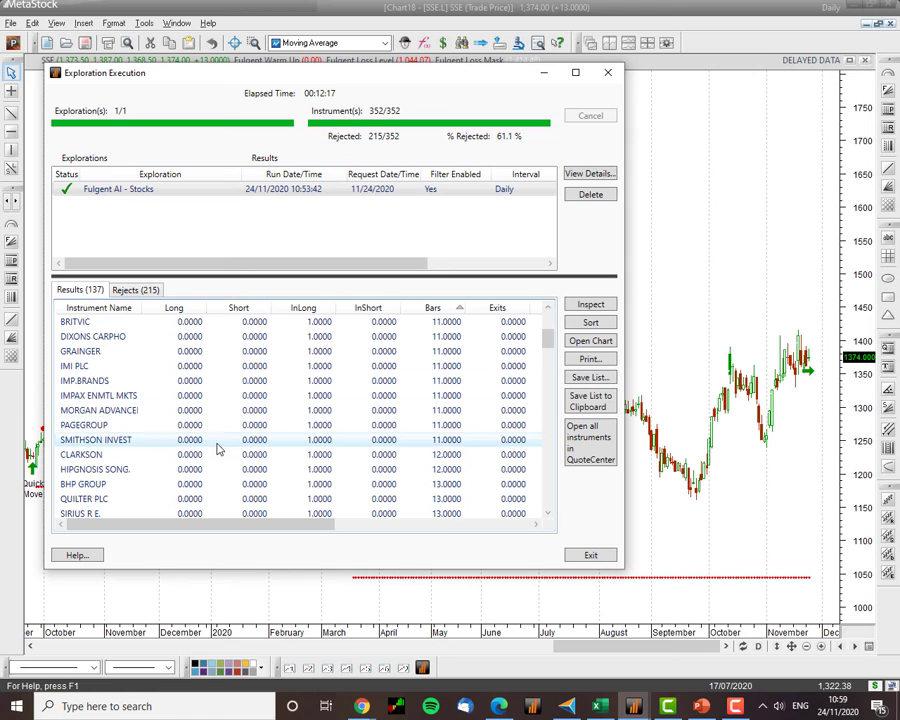
{"action": "double_click", "coordinate": [86, 382]}
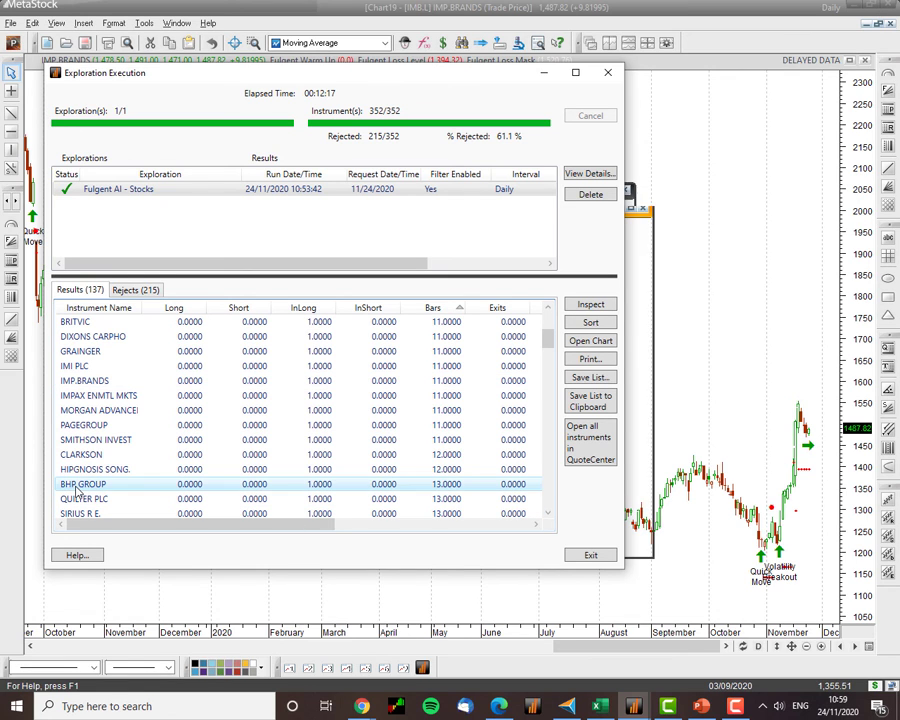
{"action": "double_click", "coordinate": [315, 486]}
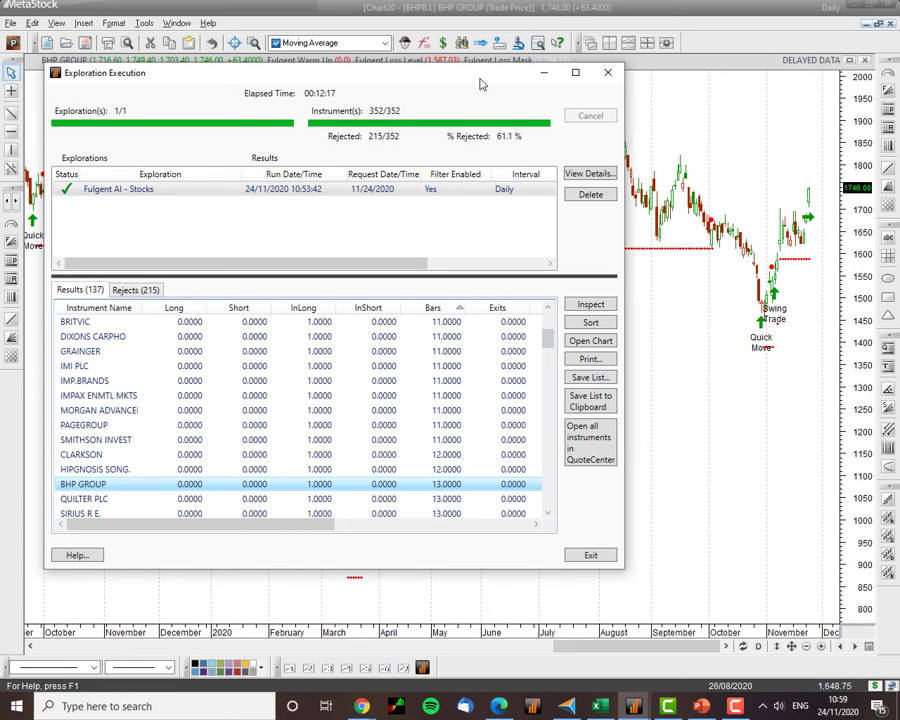
Inspect the BHP GROUP chart, then return to PowerPoint's slide 5 strategy list
{"action": "left_click_drag", "start_coordinate": [480, 84], "coordinate": [137, 144]}
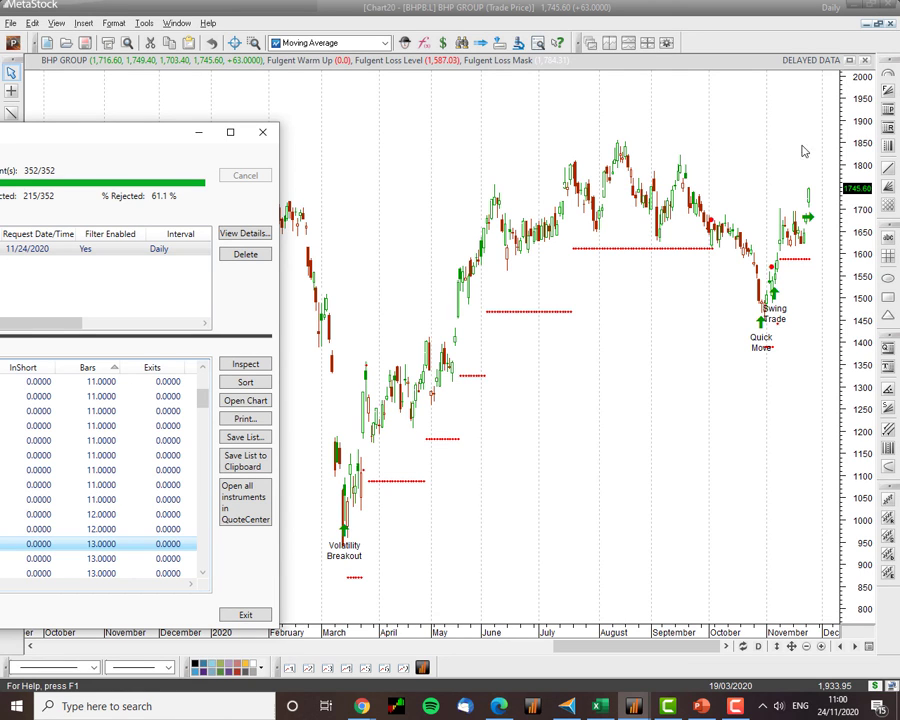
{"action": "left_click_drag", "start_coordinate": [140, 131], "coordinate": [443, 102]}
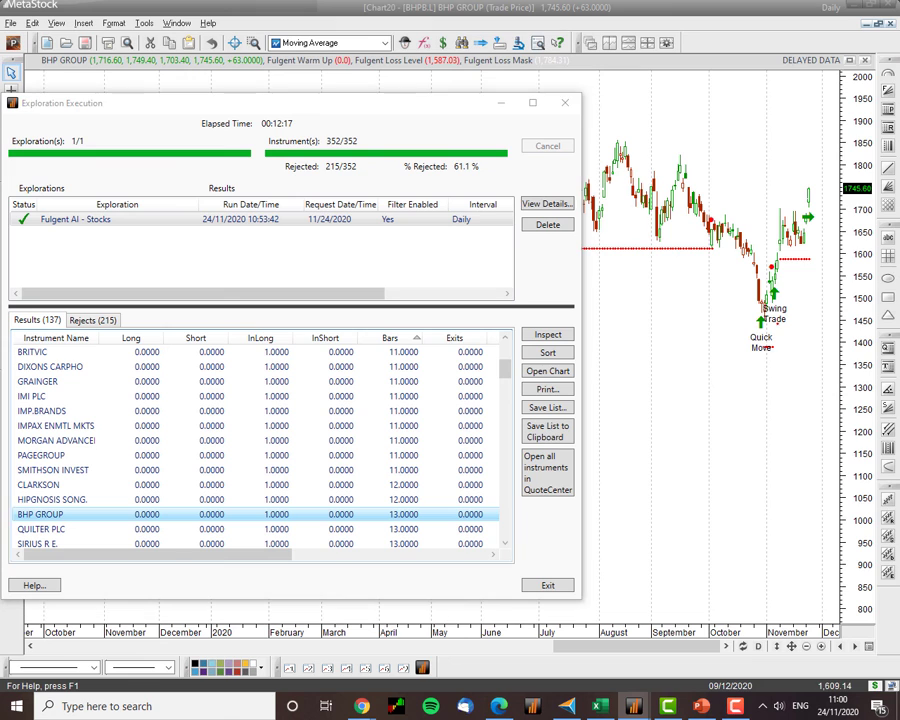
{"action": "left_click", "coordinate": [701, 706]}
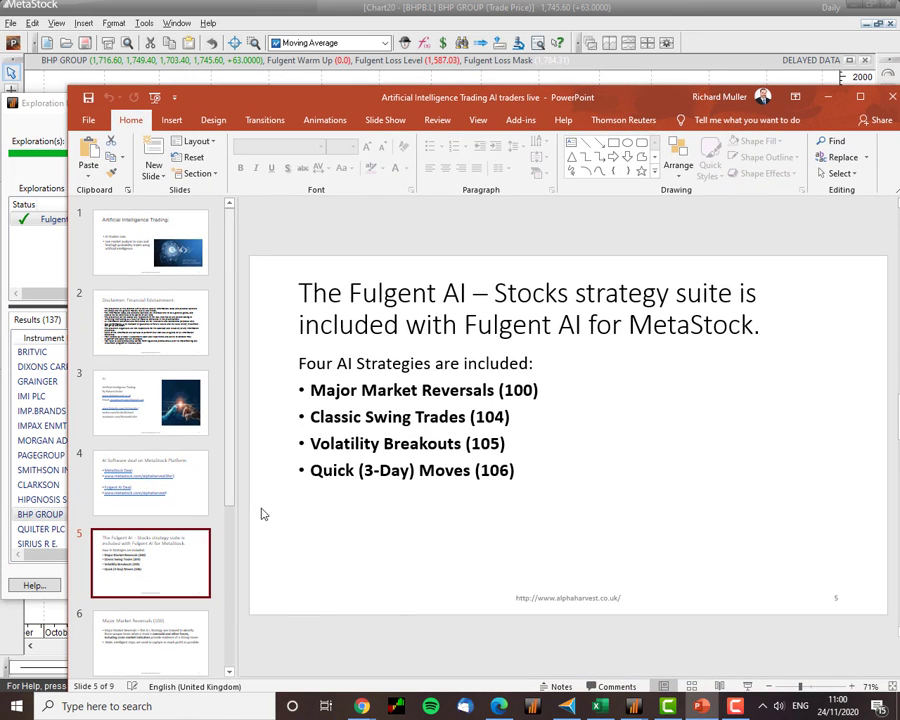
Show slide 4, 'AI Software deal on MetaStock Platform', with the MetaStock and Fulgent AI deal links
{"action": "left_click", "coordinate": [200, 500]}
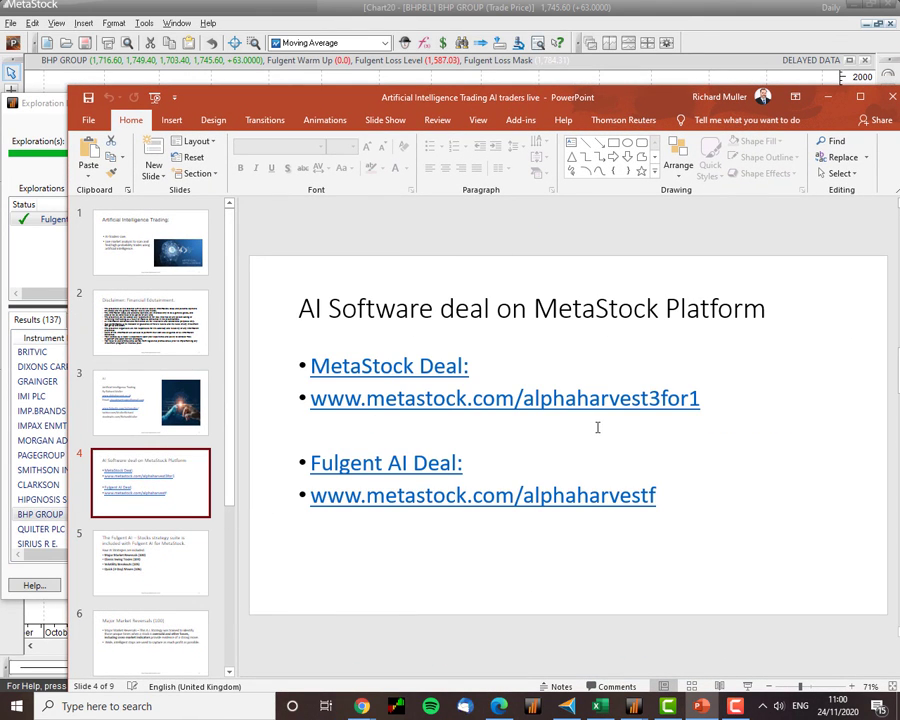